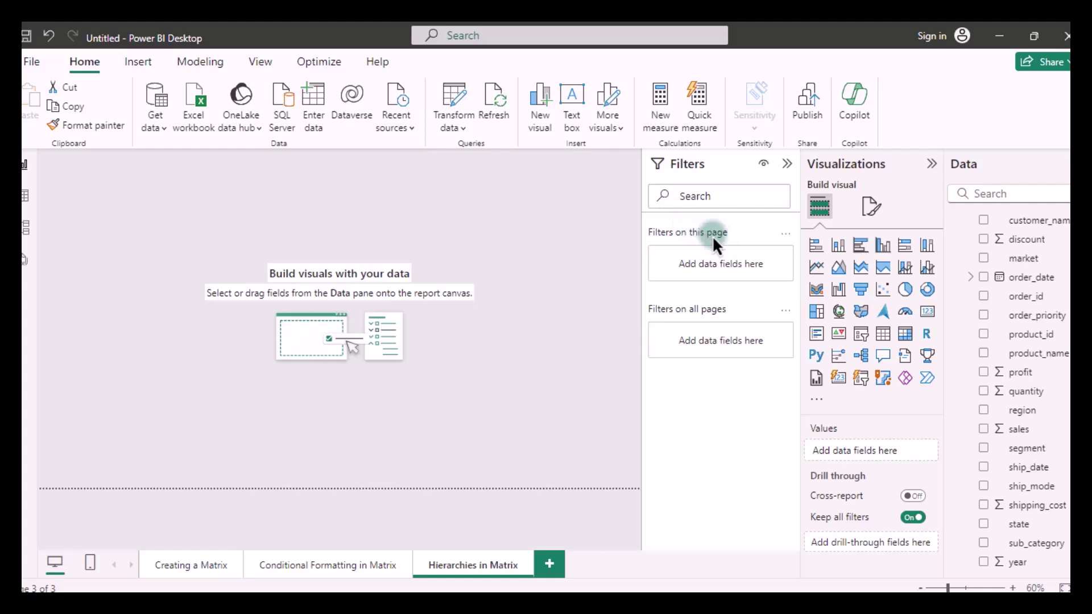
# - Insert a centred, enlarged matrix with category as rows and Sum of sales as values
pyautogui.click(905, 344)
pyautogui.moveTo(123, 199); pyautogui.dragTo(409, 280)
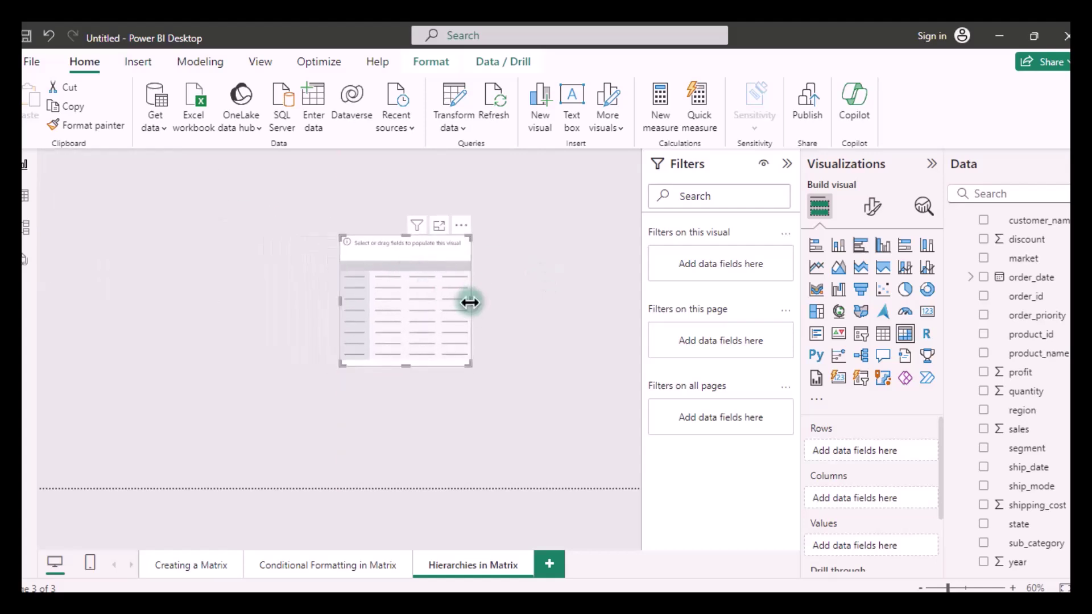
pyautogui.moveTo(469, 302); pyautogui.dragTo(553, 306)
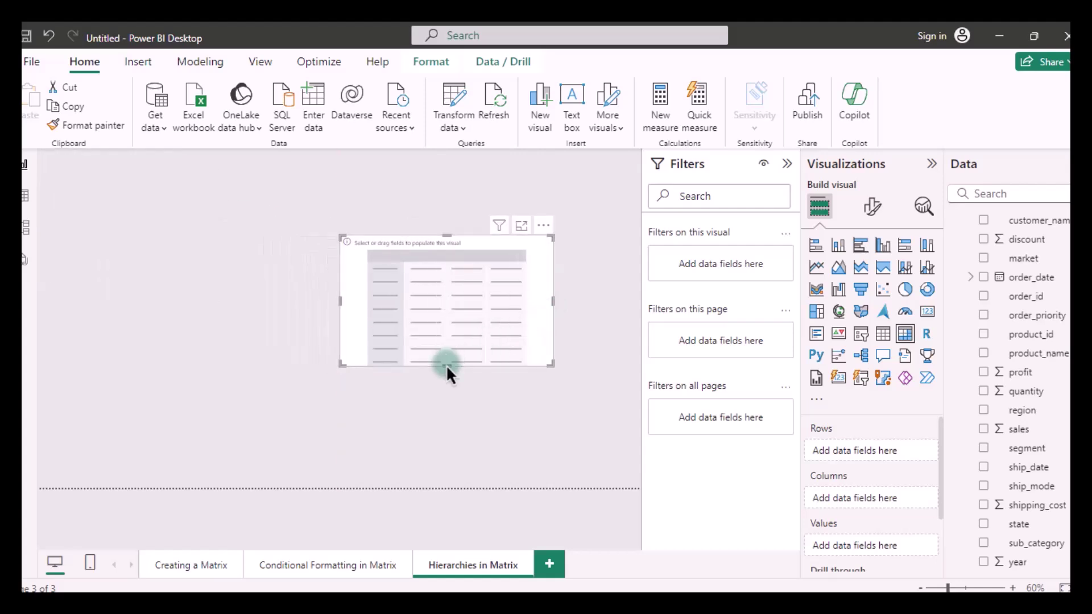
pyautogui.moveTo(445, 364); pyautogui.dragTo(469, 477)
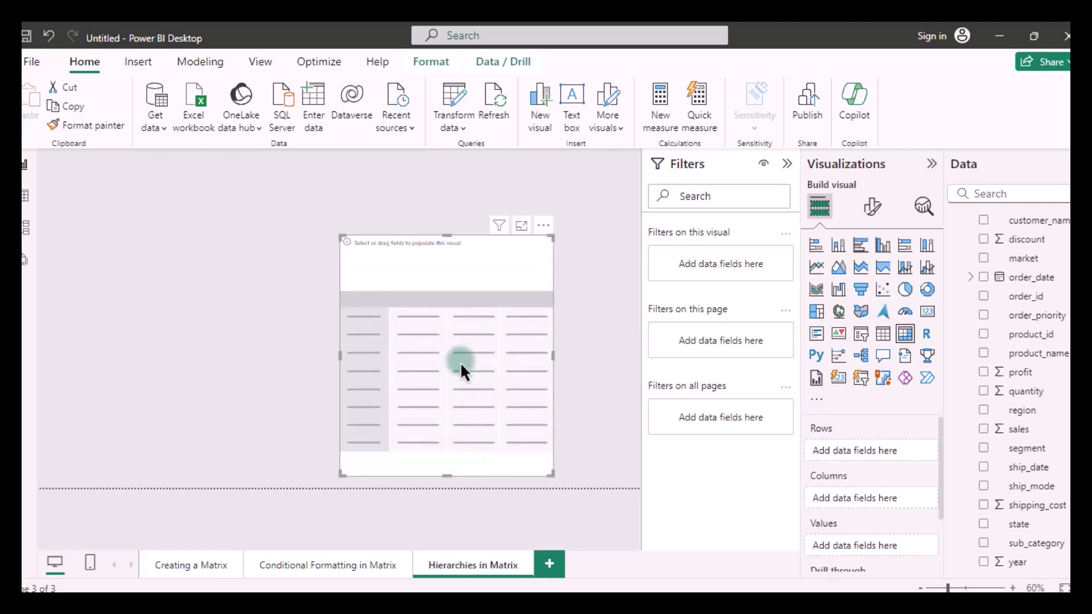
pyautogui.moveTo(455, 287); pyautogui.dragTo(419, 243)
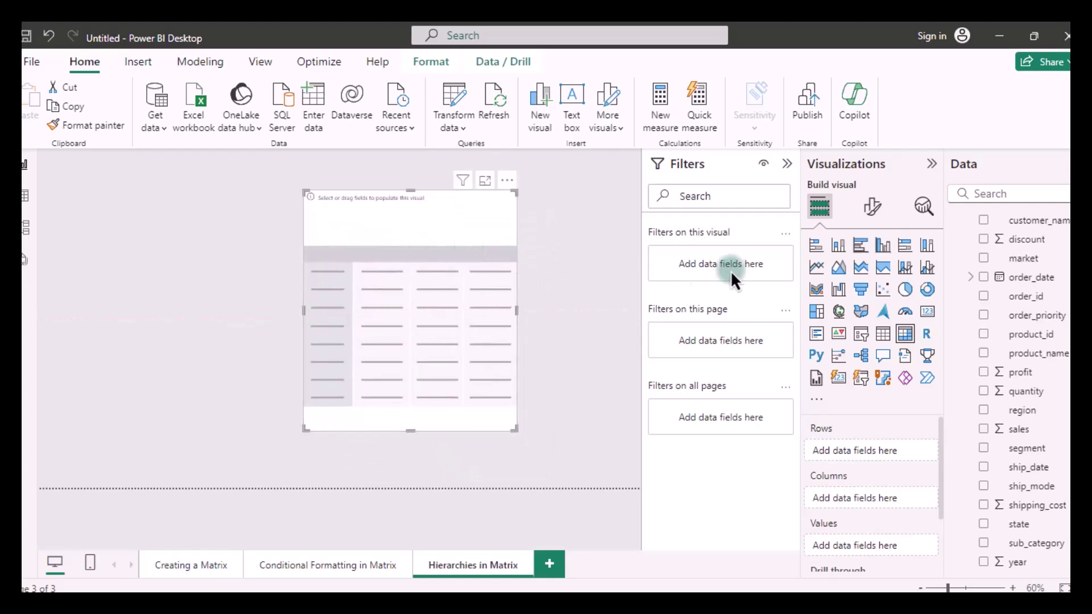
pyautogui.scroll(2, 1027, 294)
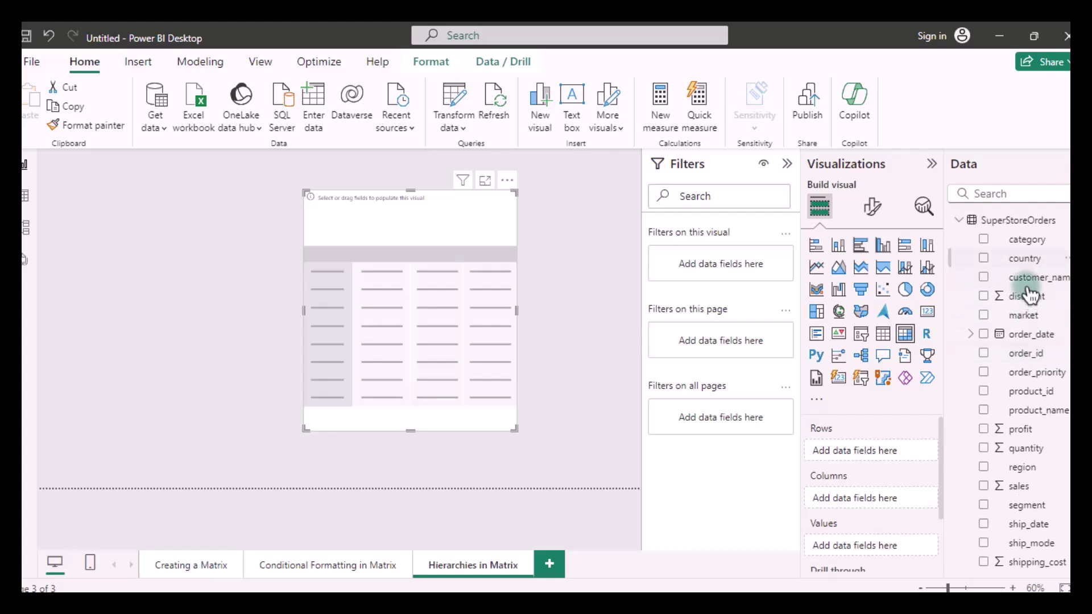
pyautogui.moveTo(1027, 247); pyautogui.dragTo(881, 455)
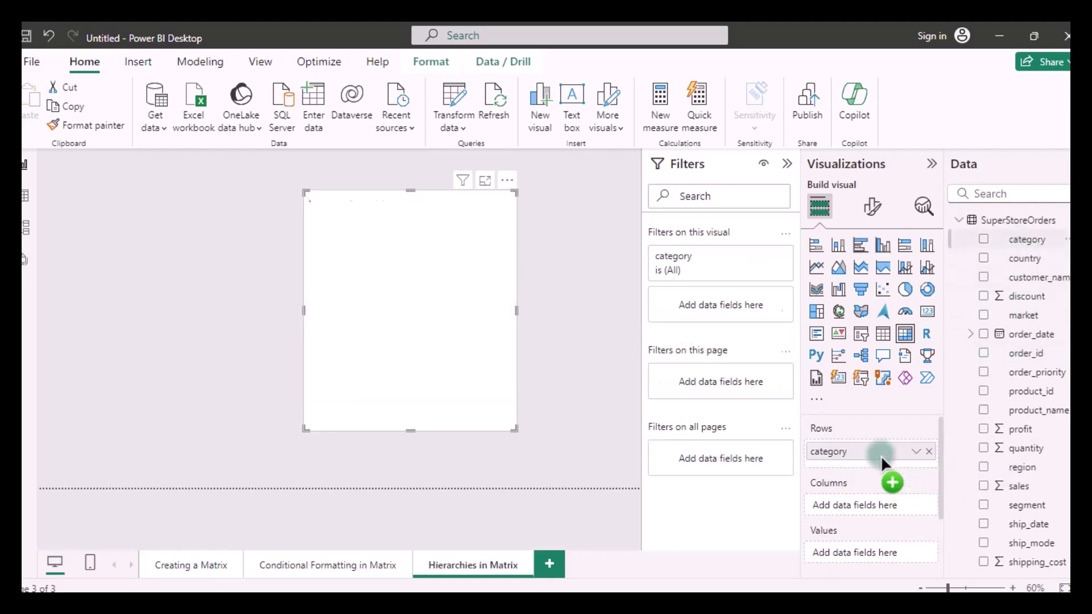
pyautogui.scroll(-2, 1020, 439)
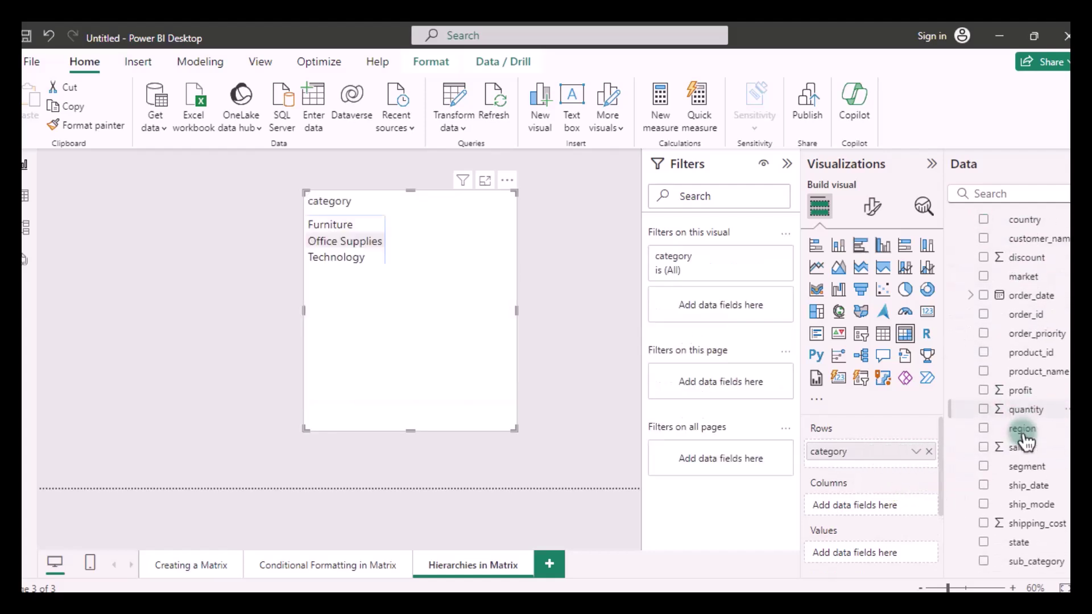
pyautogui.moveTo(1024, 440)
pyautogui.mouseDown()
pyautogui.moveTo(871, 483)
pyautogui.moveTo(887, 474)
pyautogui.mouseUp()
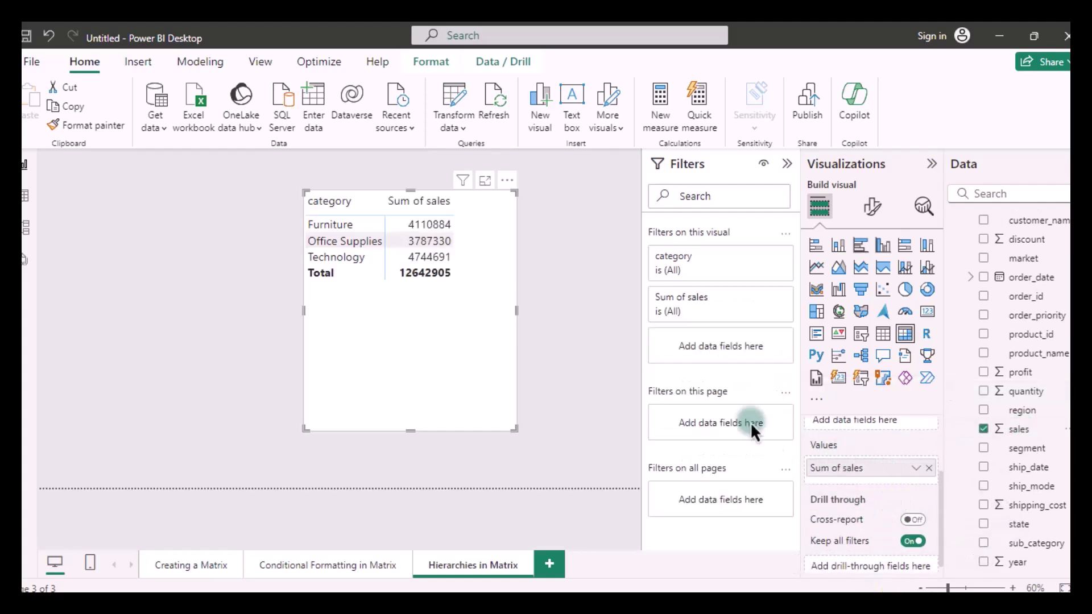
pyautogui.moveTo(480, 332); pyautogui.dragTo(482, 351)
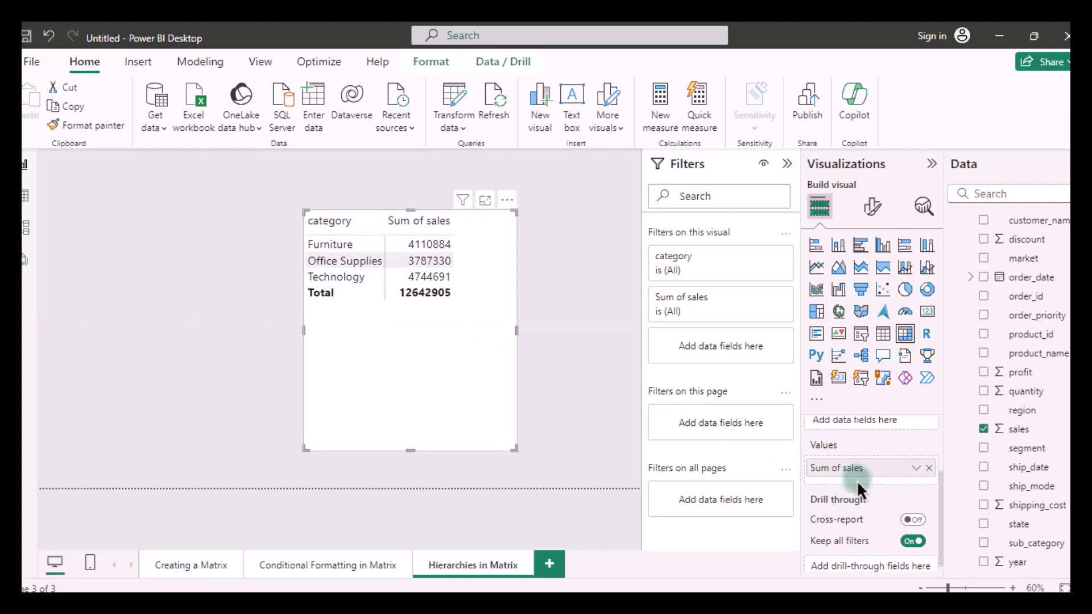
pyautogui.scroll(2, 856, 481)
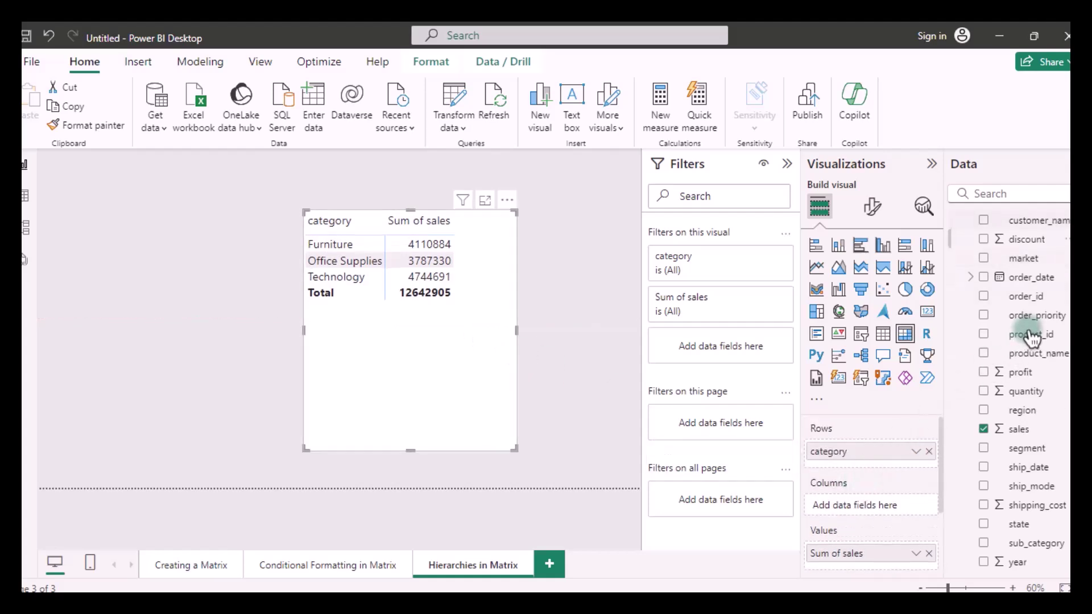
pyautogui.scroll(2, 1032, 337)
pyautogui.scroll(-2, 1033, 337)
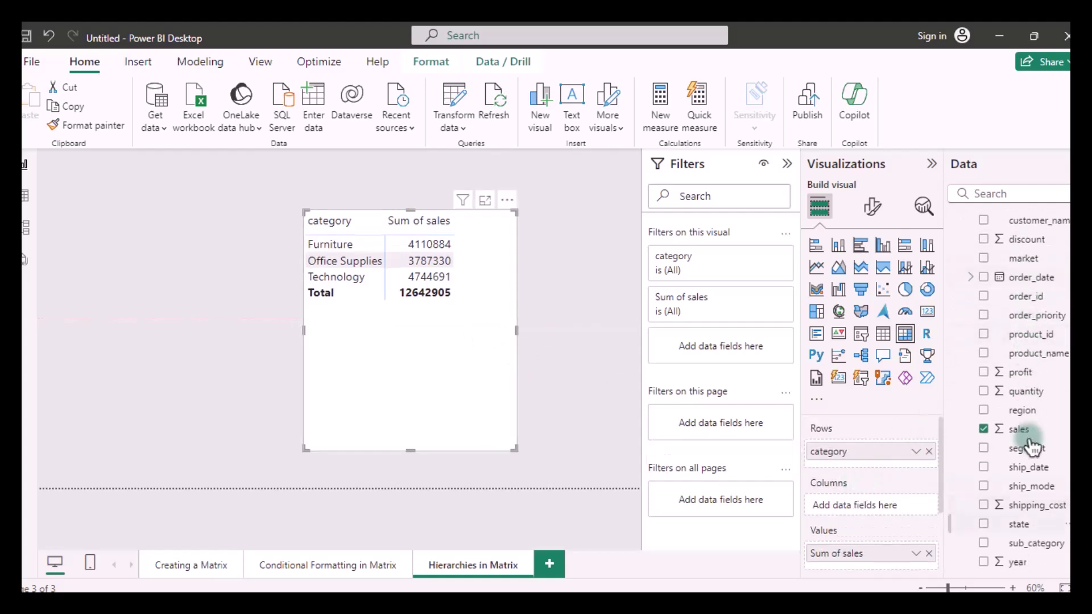
# - Add sub_category below category in Rows, then expand and collapse Furniture
pyautogui.moveTo(1032, 545); pyautogui.dragTo(885, 470)
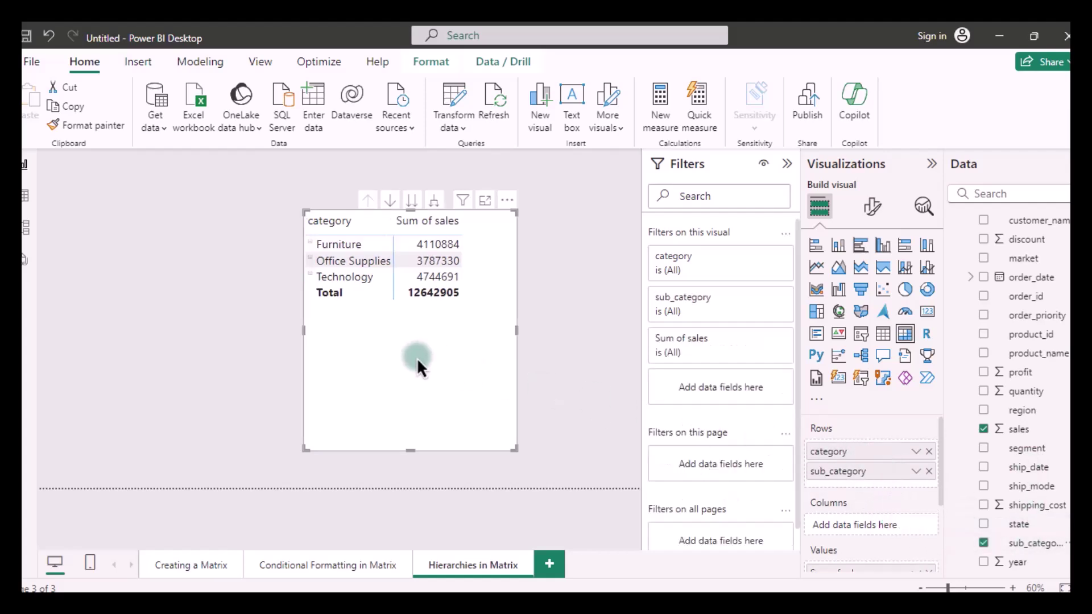
pyautogui.click(312, 246)
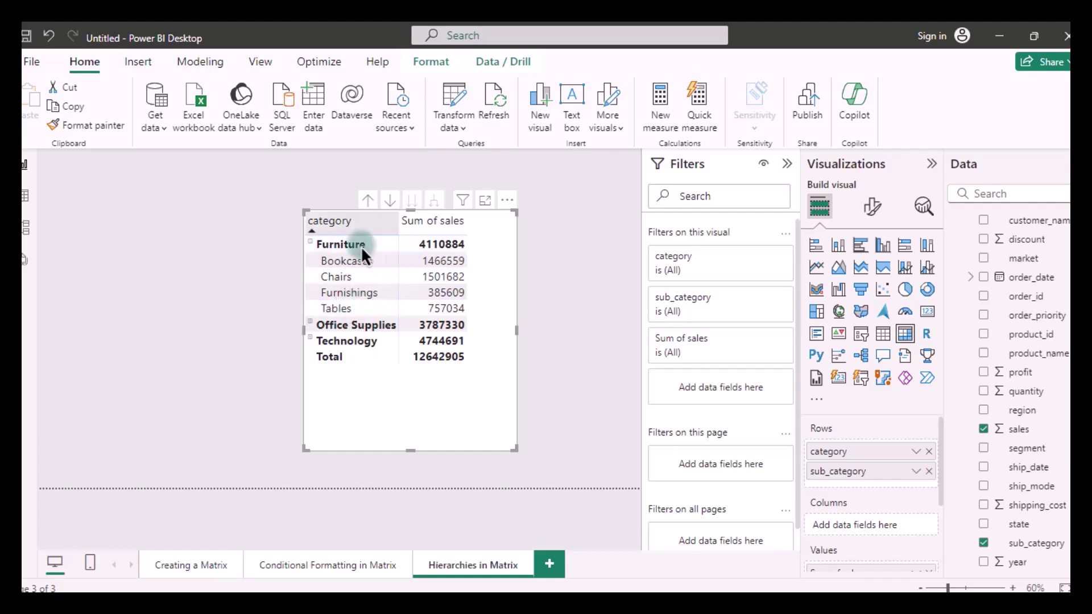
pyautogui.click(310, 245)
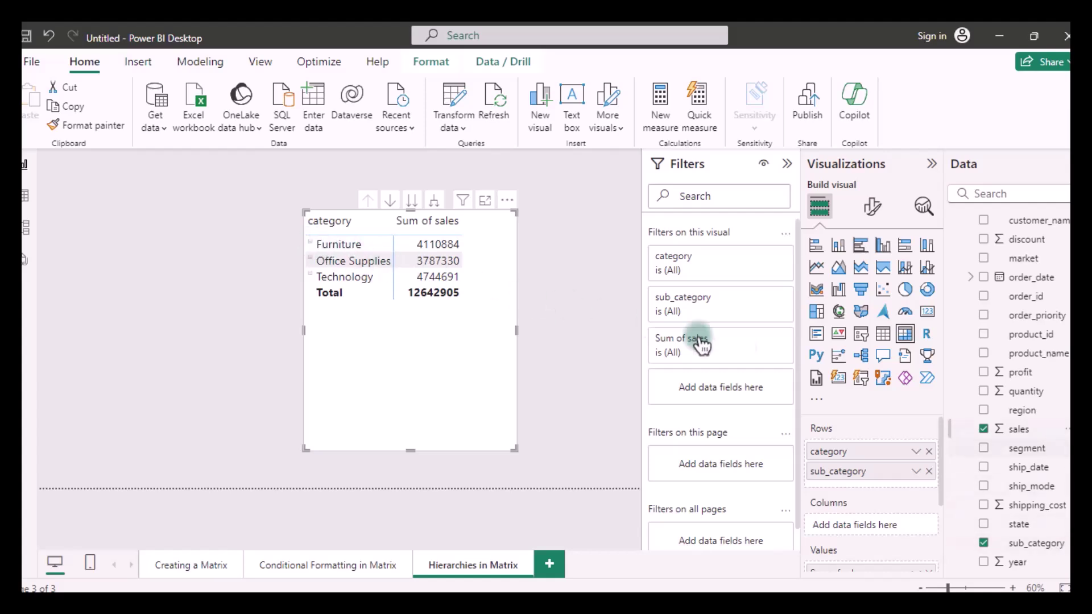
# - Add region below sub_category, then expand and collapse Furniture and Bookcases
pyautogui.moveTo(1017, 417); pyautogui.dragTo(872, 488)
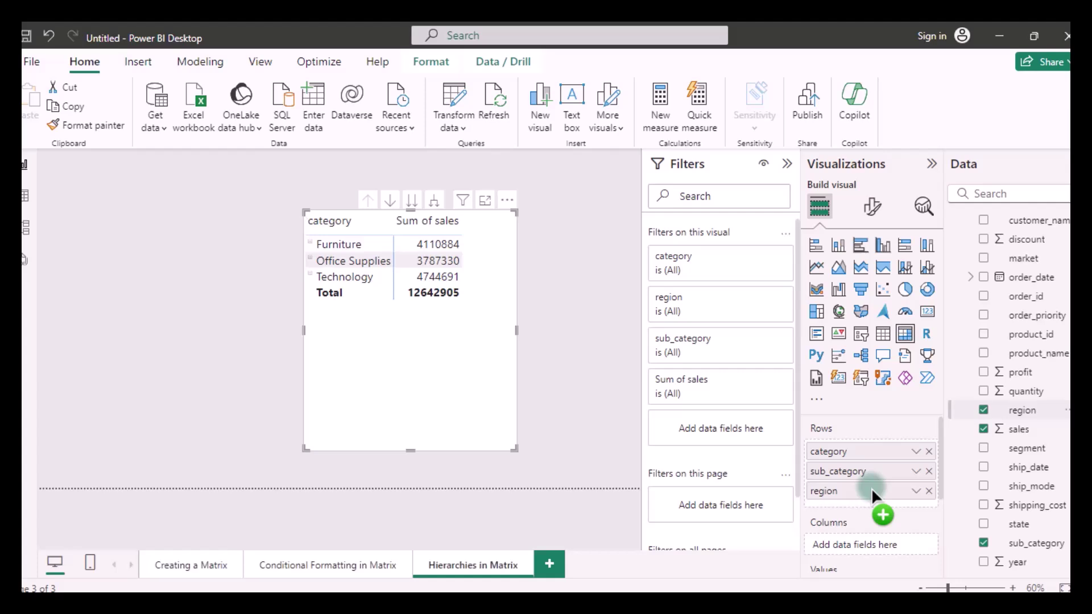
pyautogui.click(310, 245)
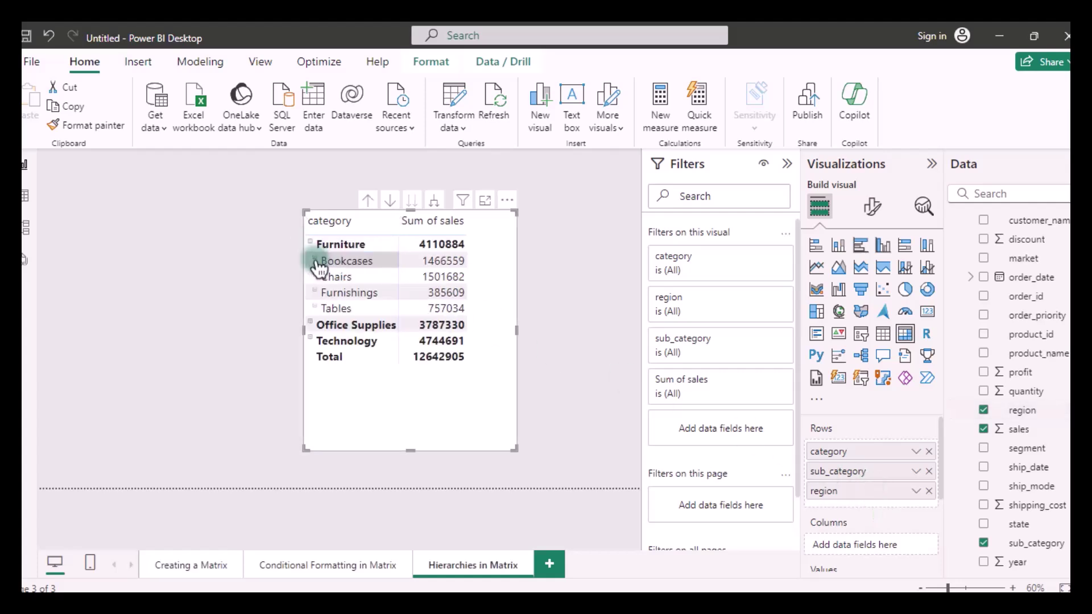
pyautogui.click(315, 261)
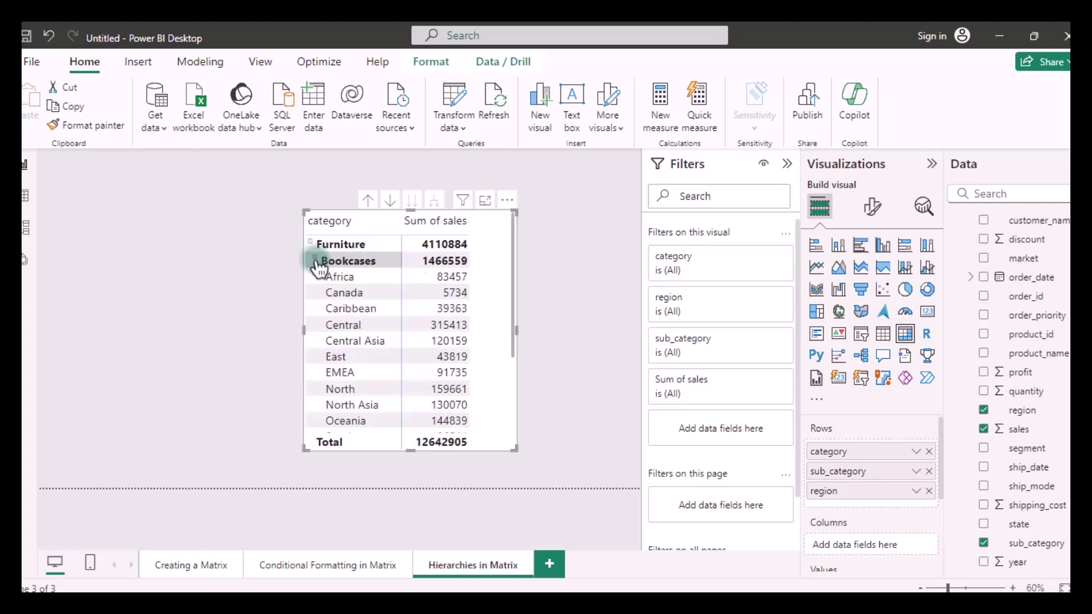
pyautogui.click(315, 261)
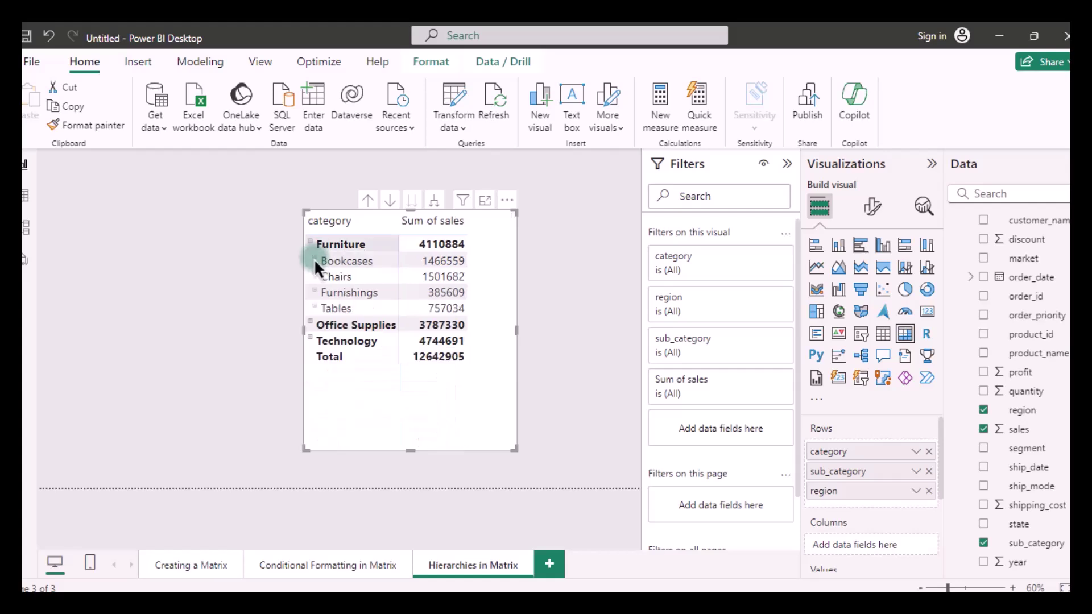
pyautogui.click(310, 244)
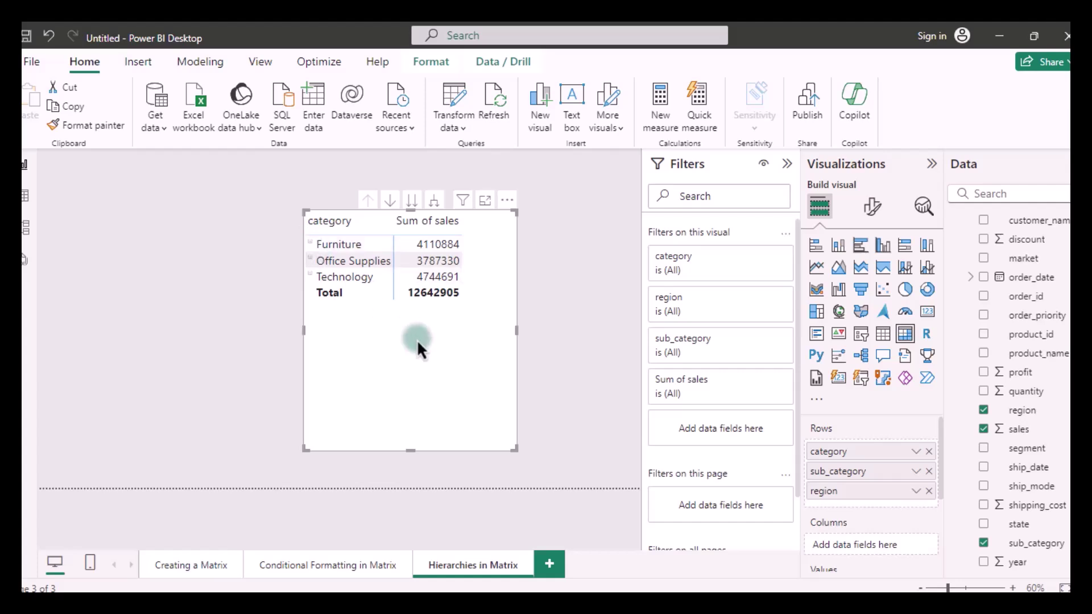
# - Drill the matrix rows down through sub_category to region, then back up to category
pyautogui.click(411, 203)
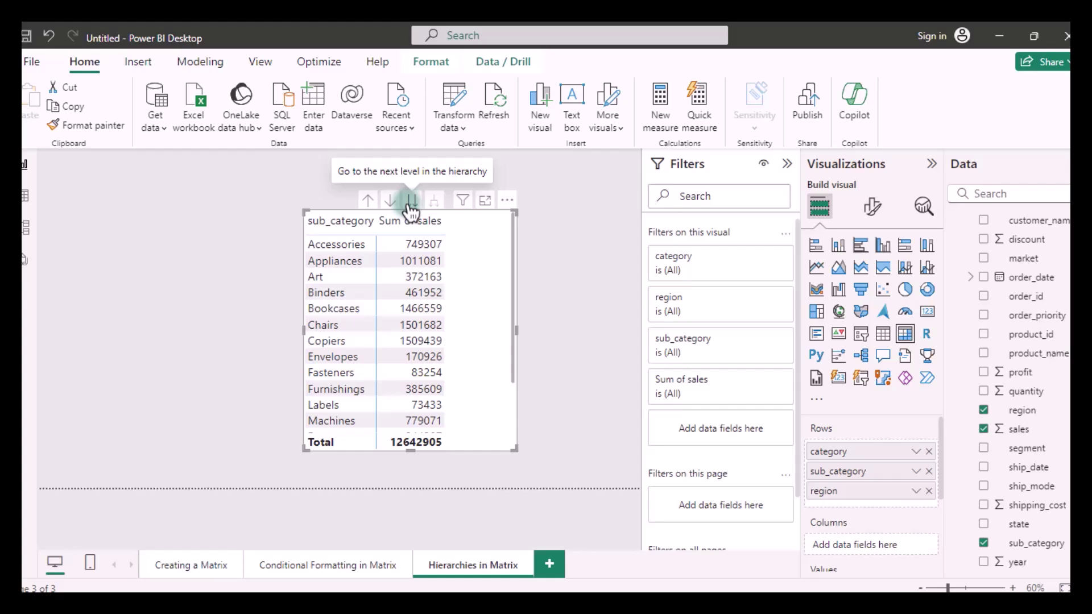
pyautogui.click(410, 205)
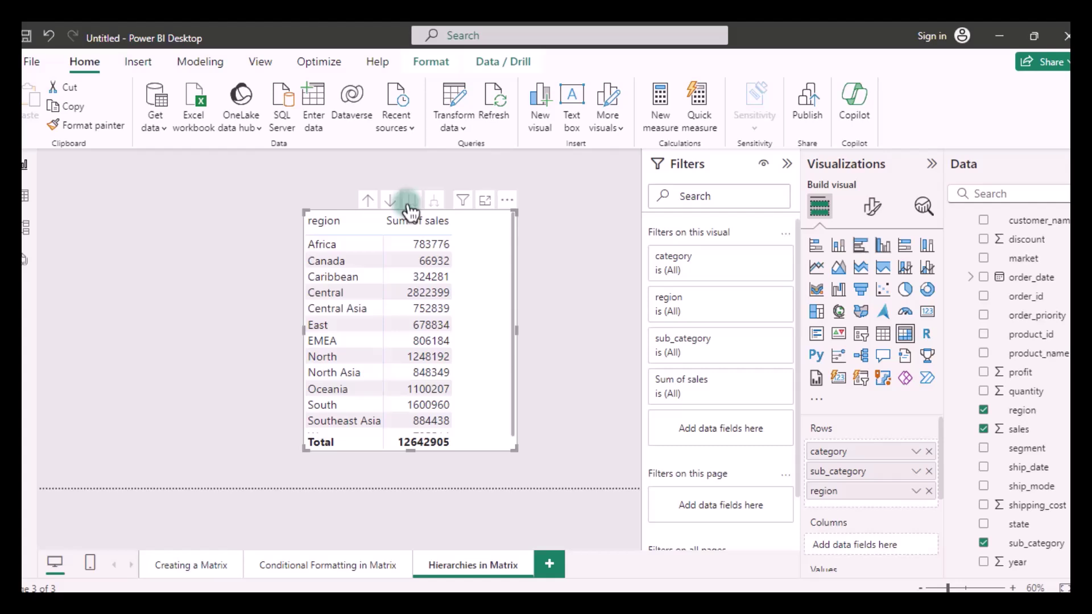
pyautogui.click(370, 203)
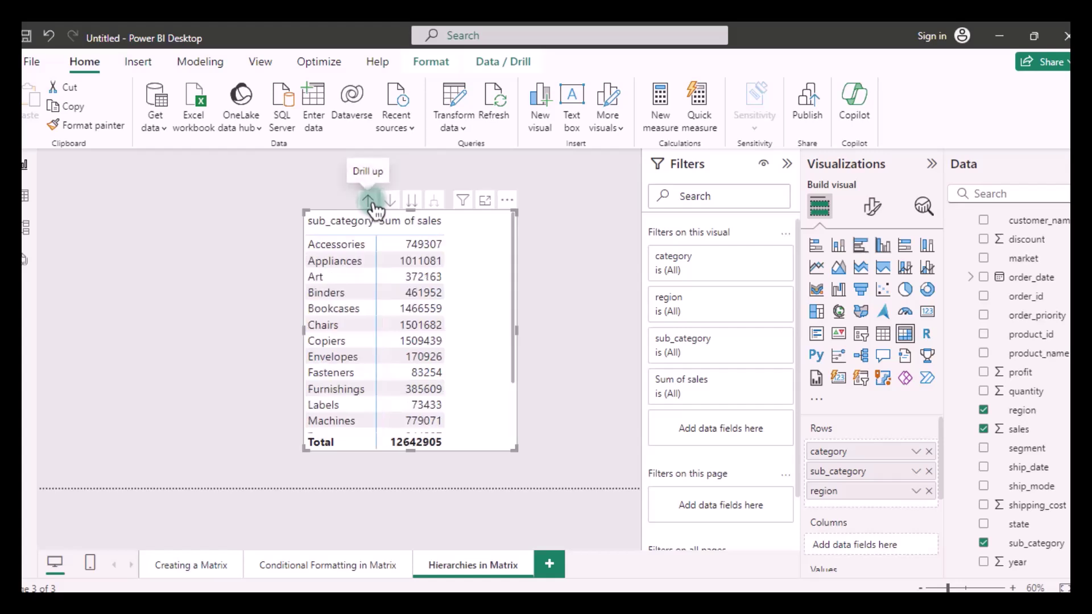
pyautogui.click(370, 203)
pyautogui.click(433, 364)
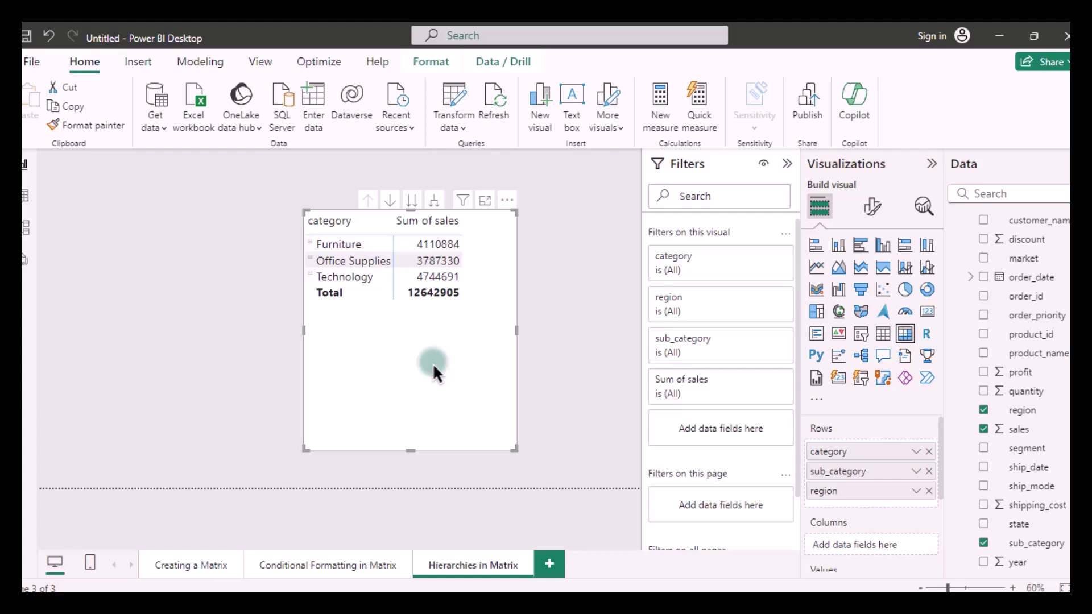
# - Add order_date to Columns, then reposition and widen the matrix to show 2011–2014
pyautogui.moveTo(432, 363); pyautogui.dragTo(343, 355)
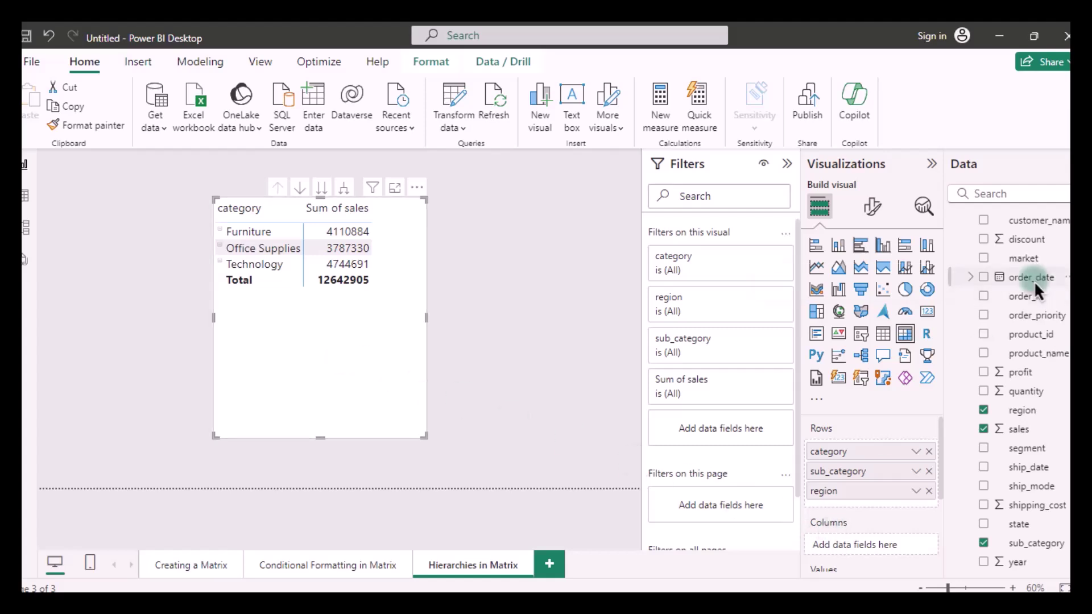
pyautogui.moveTo(1035, 281)
pyautogui.mouseDown()
pyautogui.moveTo(886, 554)
pyautogui.moveTo(882, 545)
pyautogui.mouseUp()
pyautogui.scroll(-3, 871, 512)
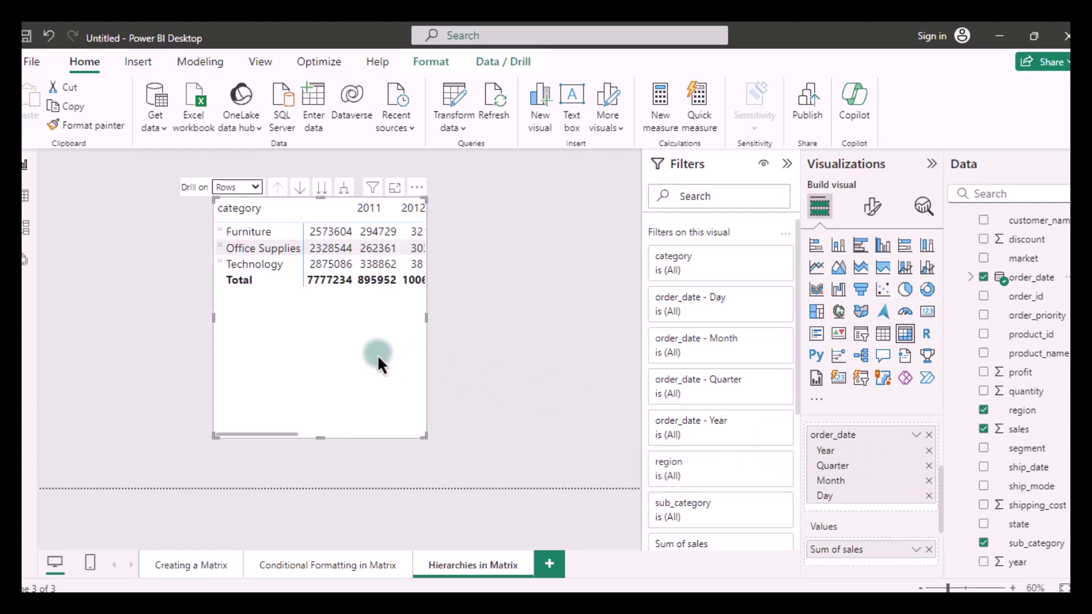
pyautogui.moveTo(377, 355); pyautogui.dragTo(388, 396)
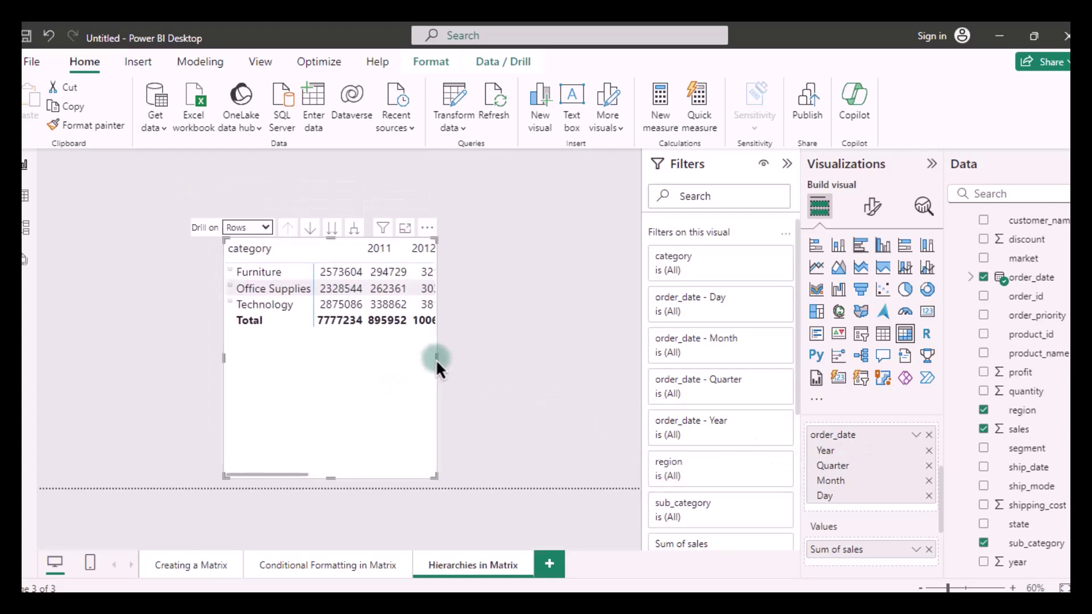
pyautogui.moveTo(435, 359); pyautogui.dragTo(592, 363)
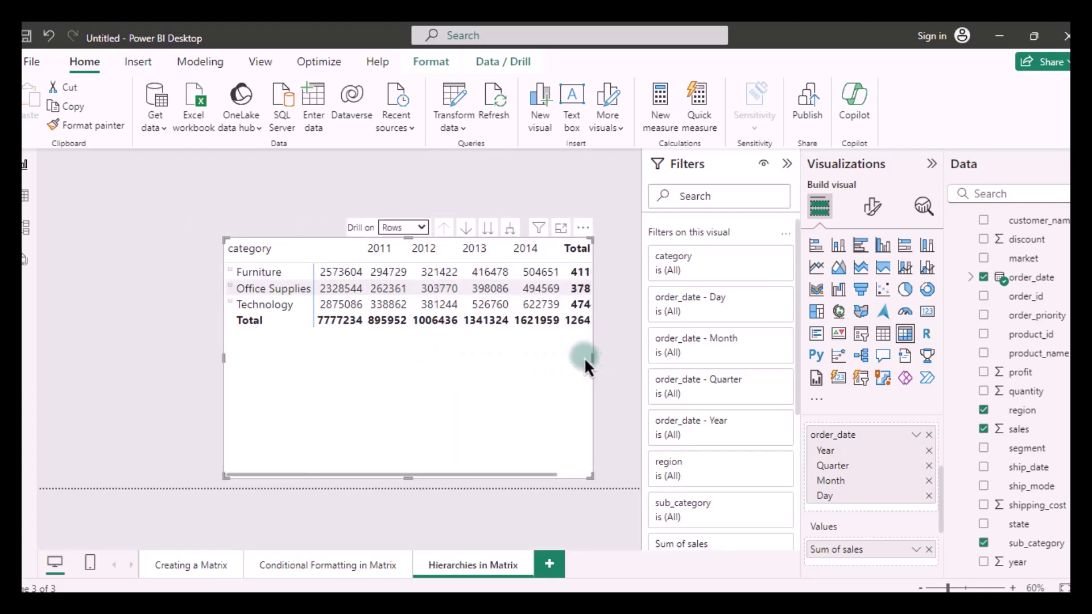
# - Set Drill on to Columns and drill down from years through quarters and months to days
pyautogui.click(420, 230)
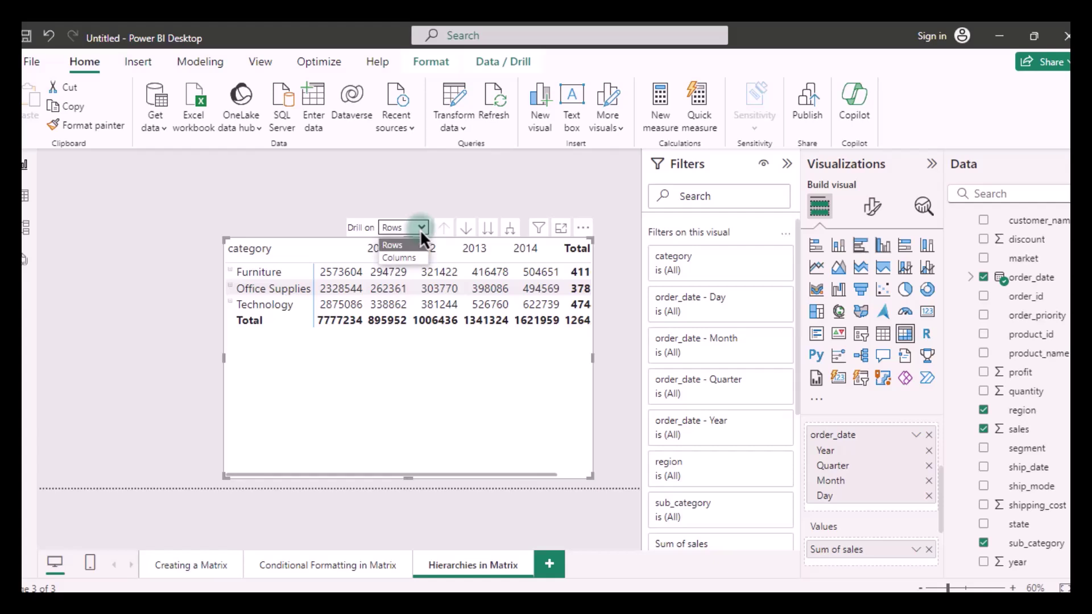
pyautogui.press('Down')
pyautogui.click(389, 259)
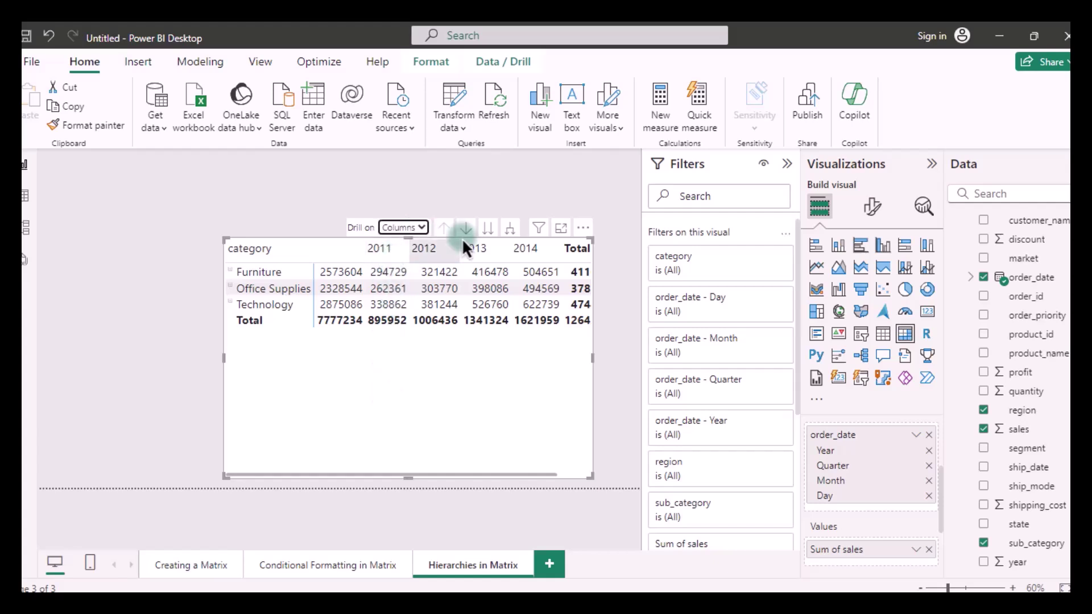
pyautogui.click(488, 228)
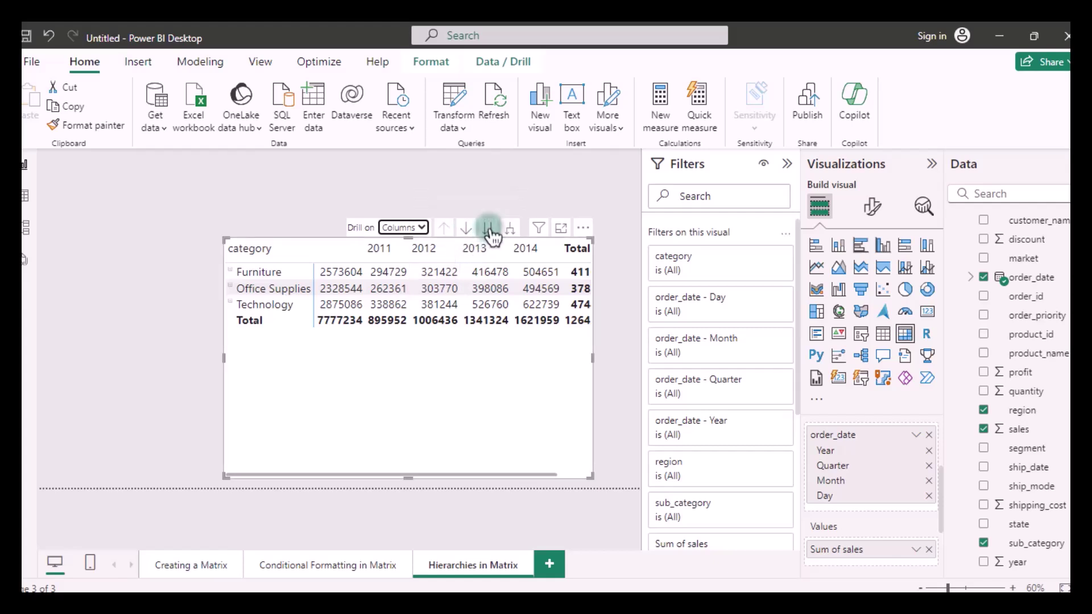
pyautogui.click(490, 229)
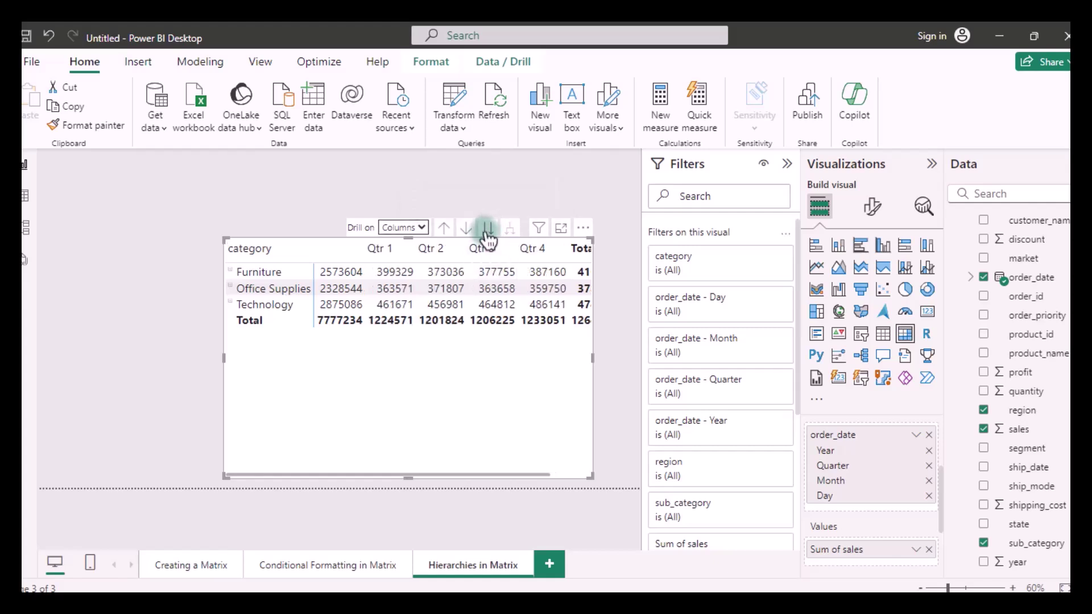
pyautogui.click(485, 231)
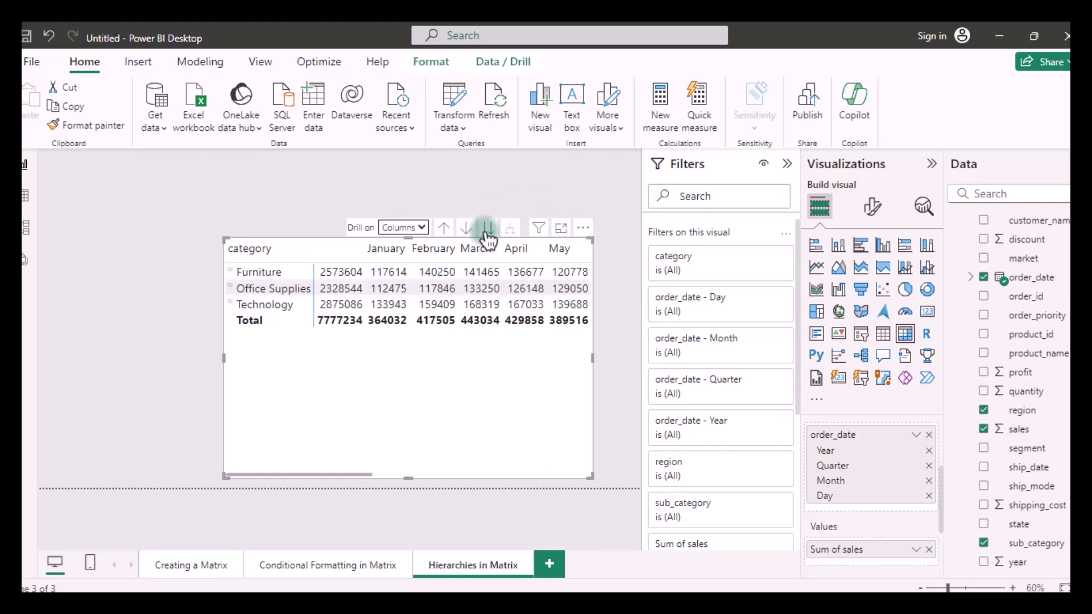
pyautogui.click(485, 232)
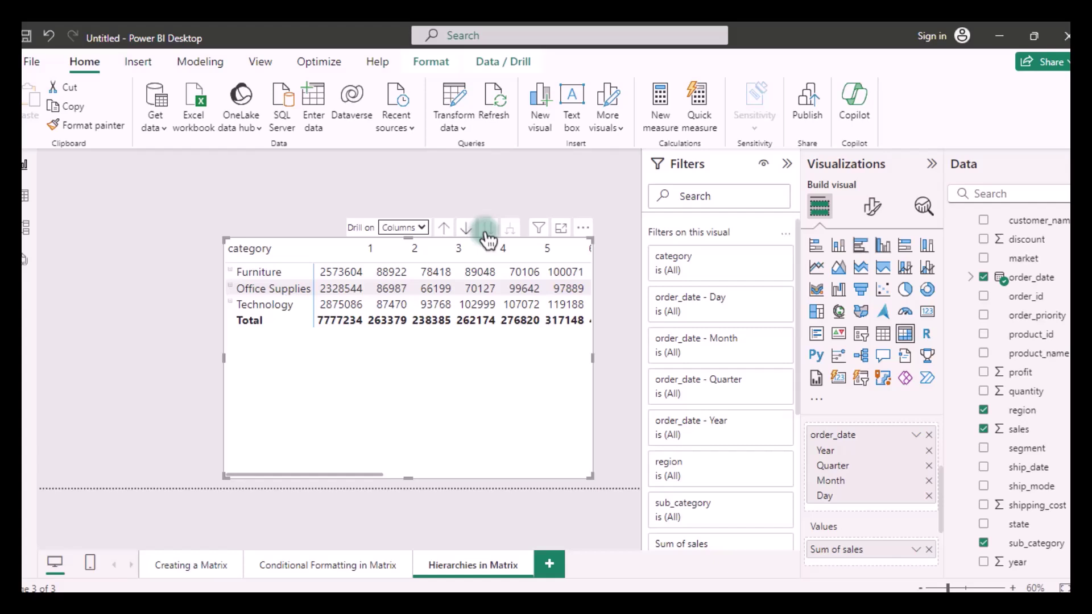
# - Drill the columns back up from days to years and reselect the matrix
pyautogui.click(449, 235)
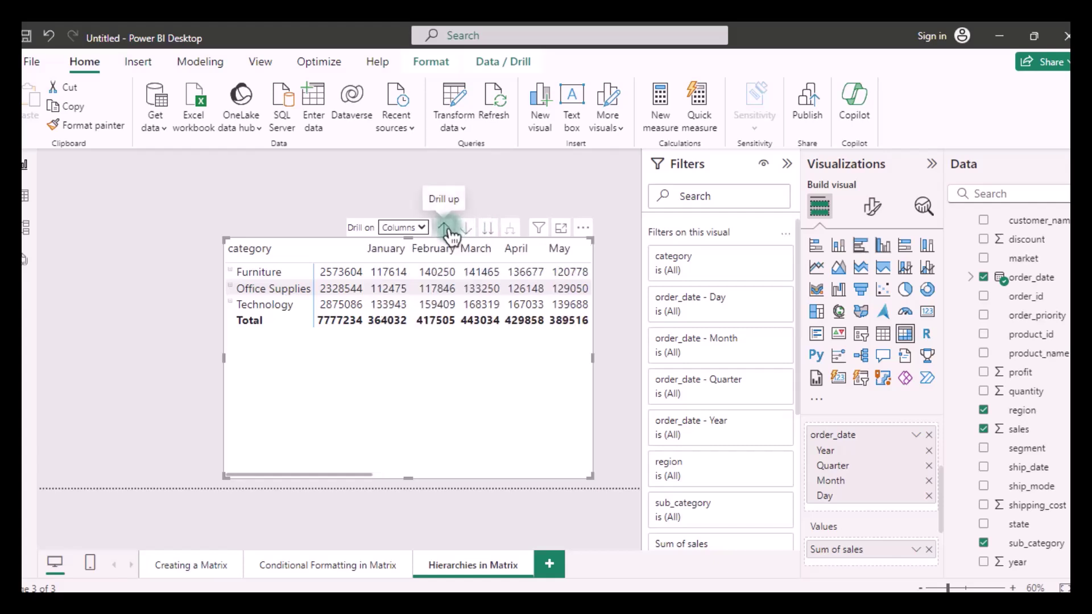
pyautogui.click(450, 235)
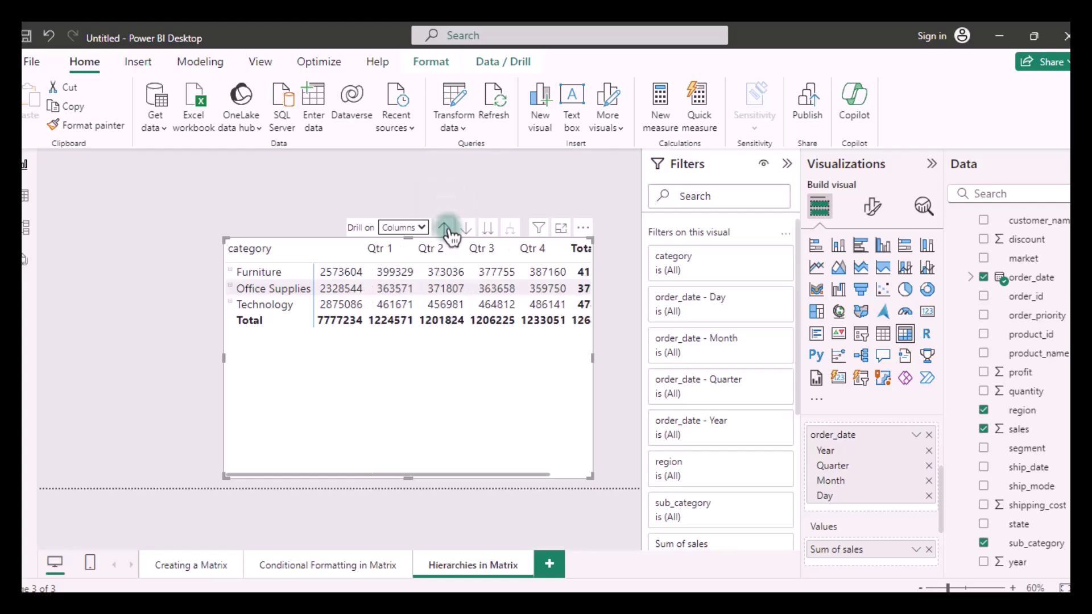
pyautogui.click(446, 229)
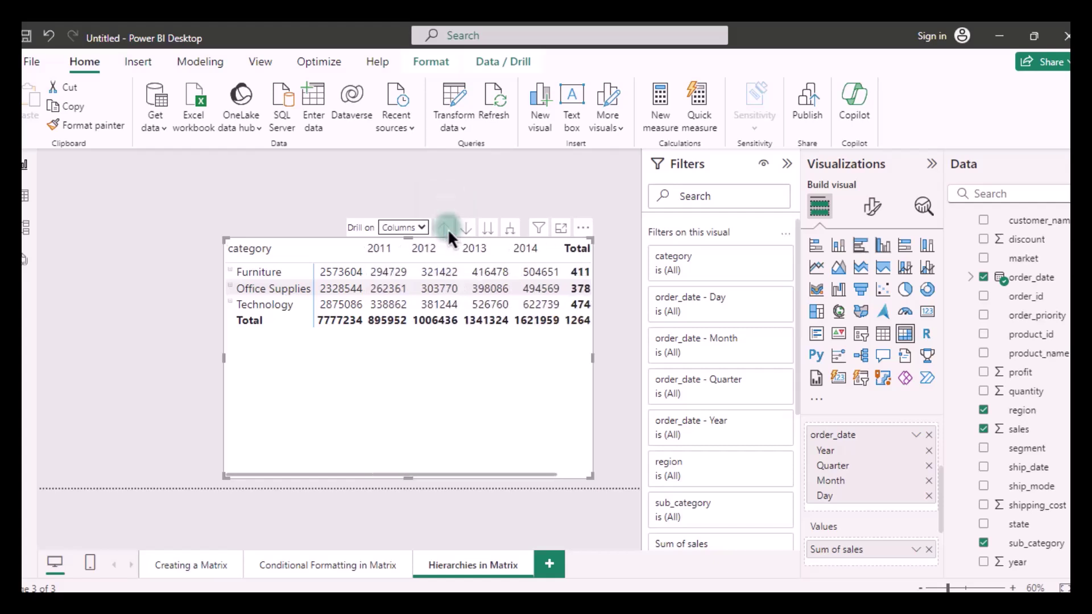
pyautogui.click(403, 230)
pyautogui.click(401, 221)
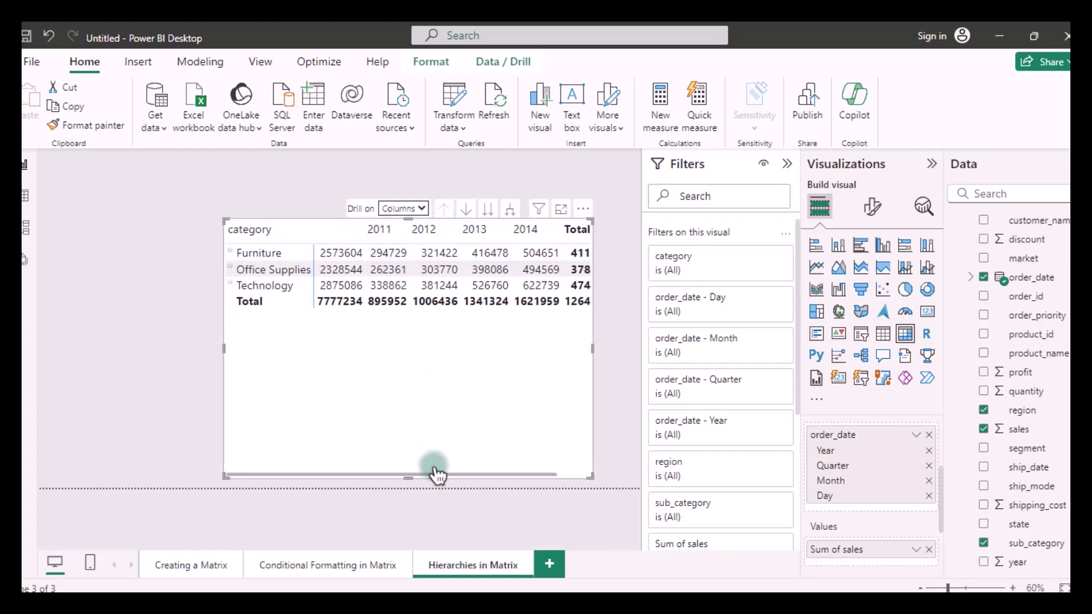
# - Expand Furniture into its sub-categories and Bookcases into its regional sales
pyautogui.click(230, 254)
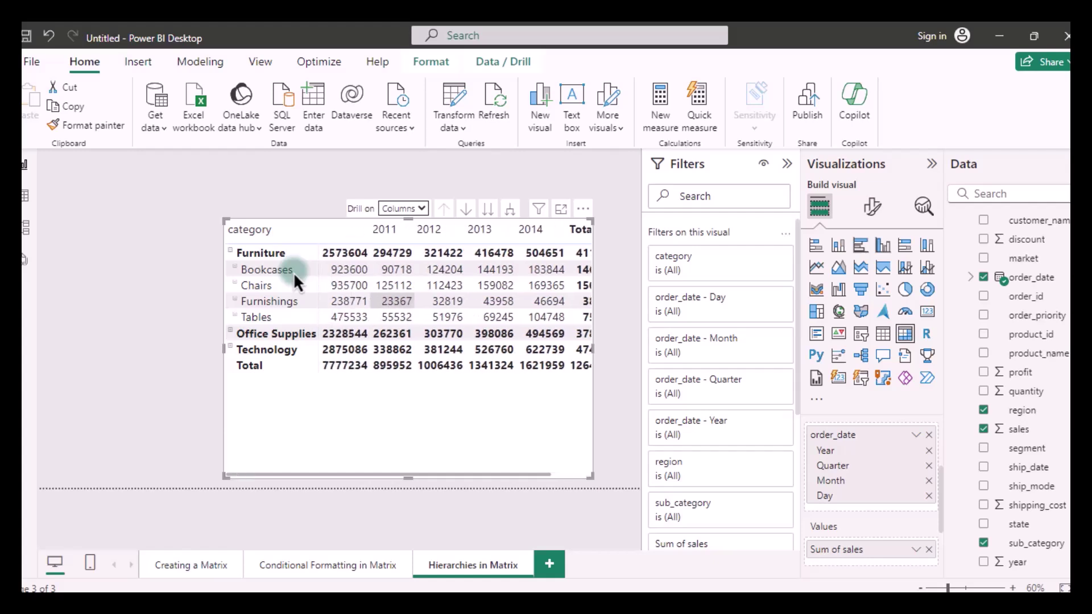
pyautogui.click(236, 270)
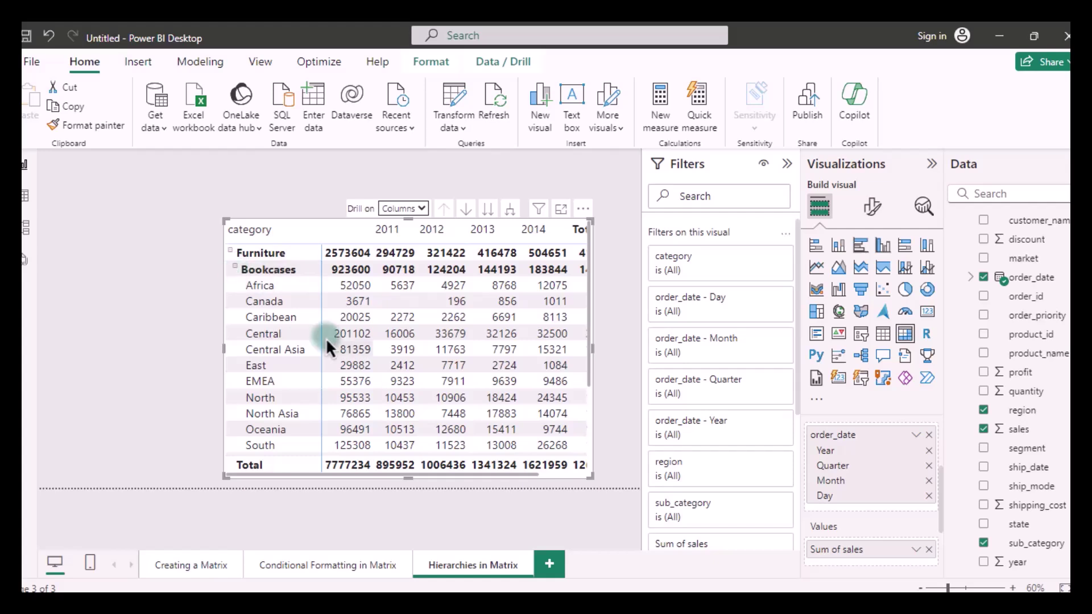